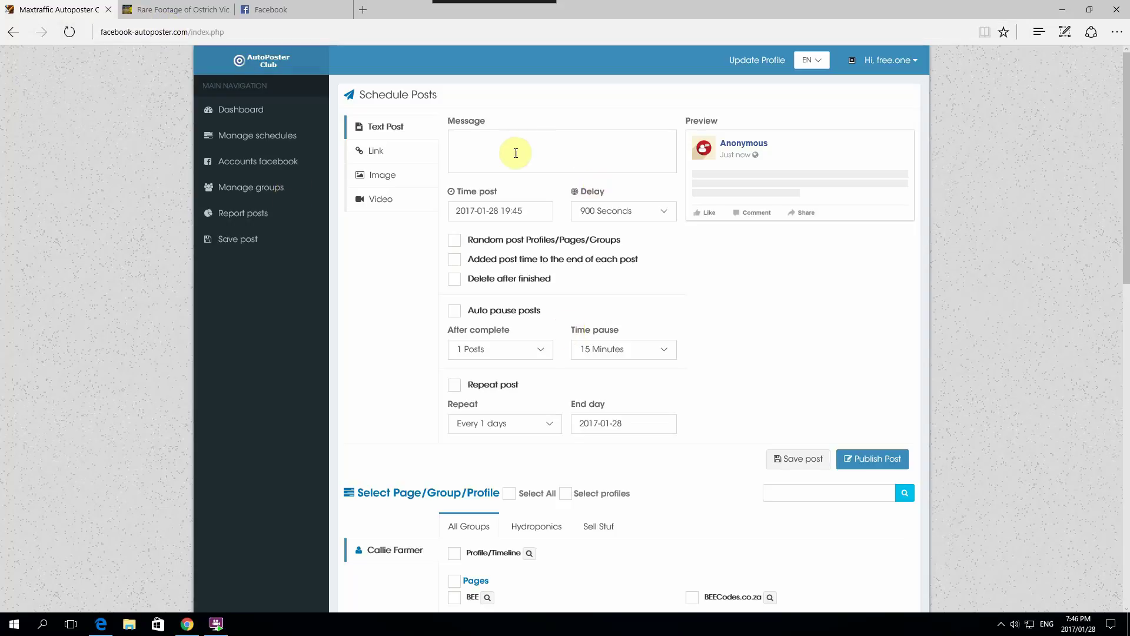
Step: Begin typing 'Happy Saturday Everyone!' into the Text Post message box
left_click(469, 139)
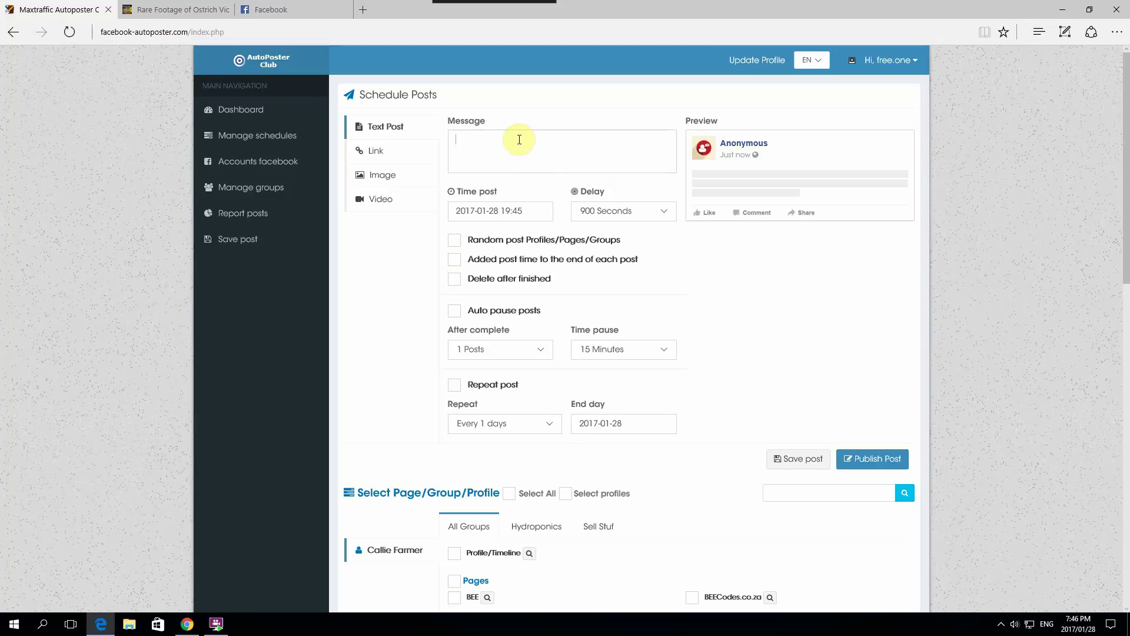
type("Happy")
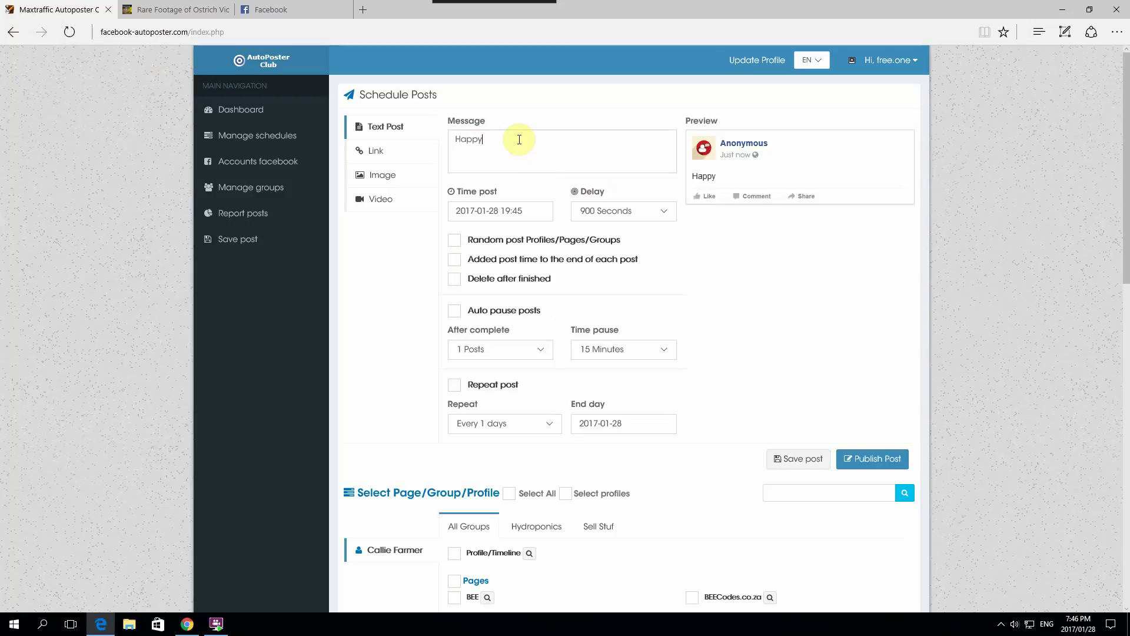
type(" Saturda")
type("y Every")
type("one")
type("!")
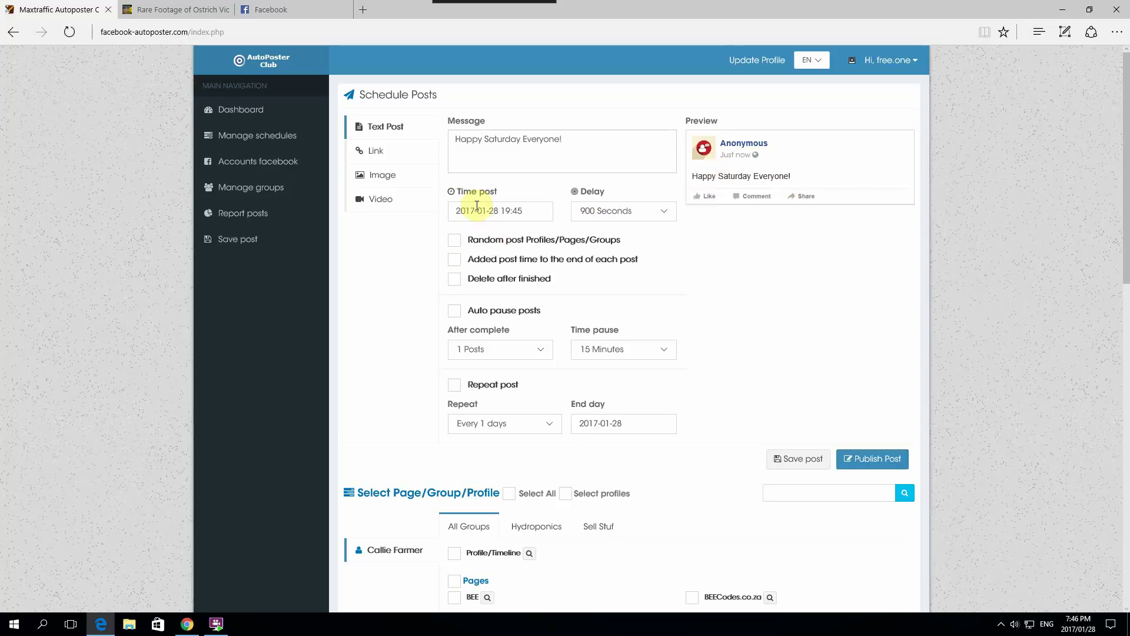
left_click(527, 210)
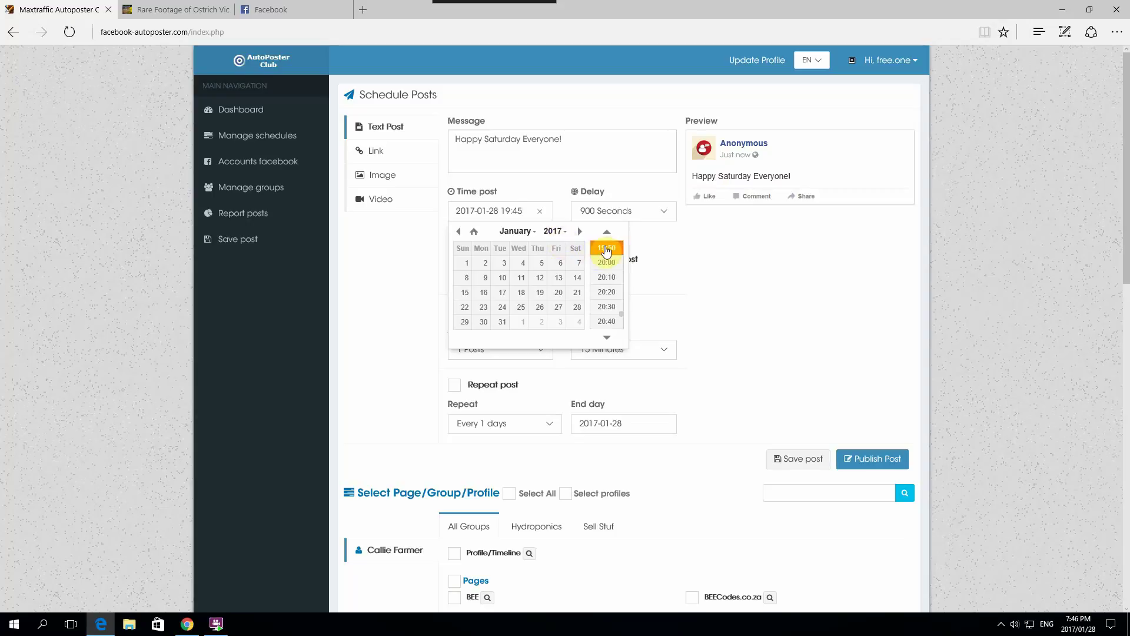
left_click(606, 250)
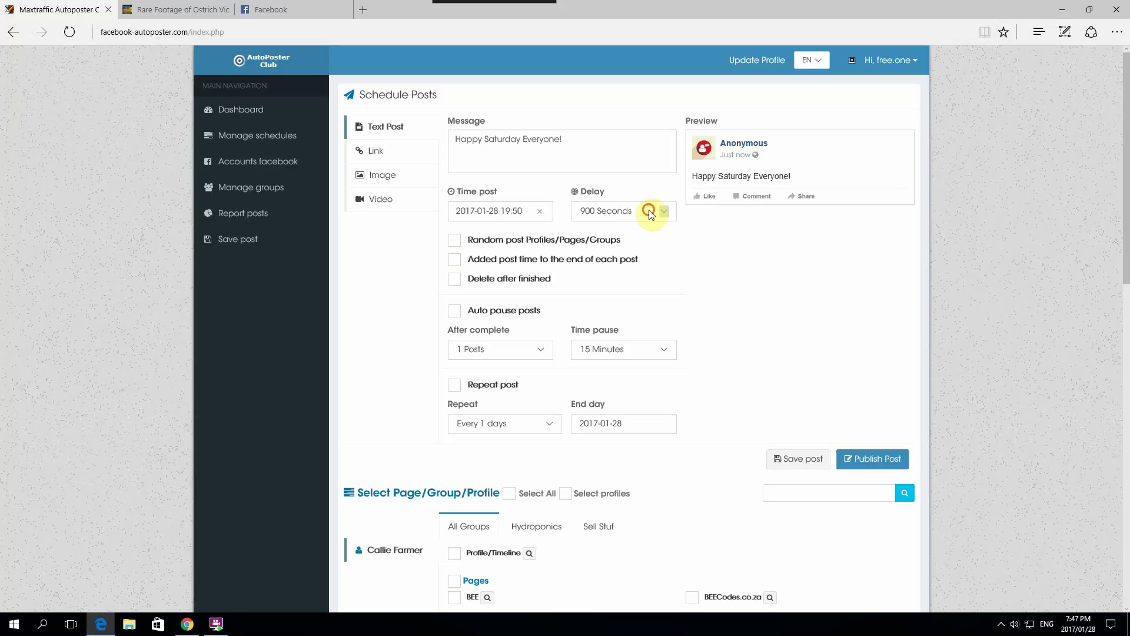
left_click(649, 209)
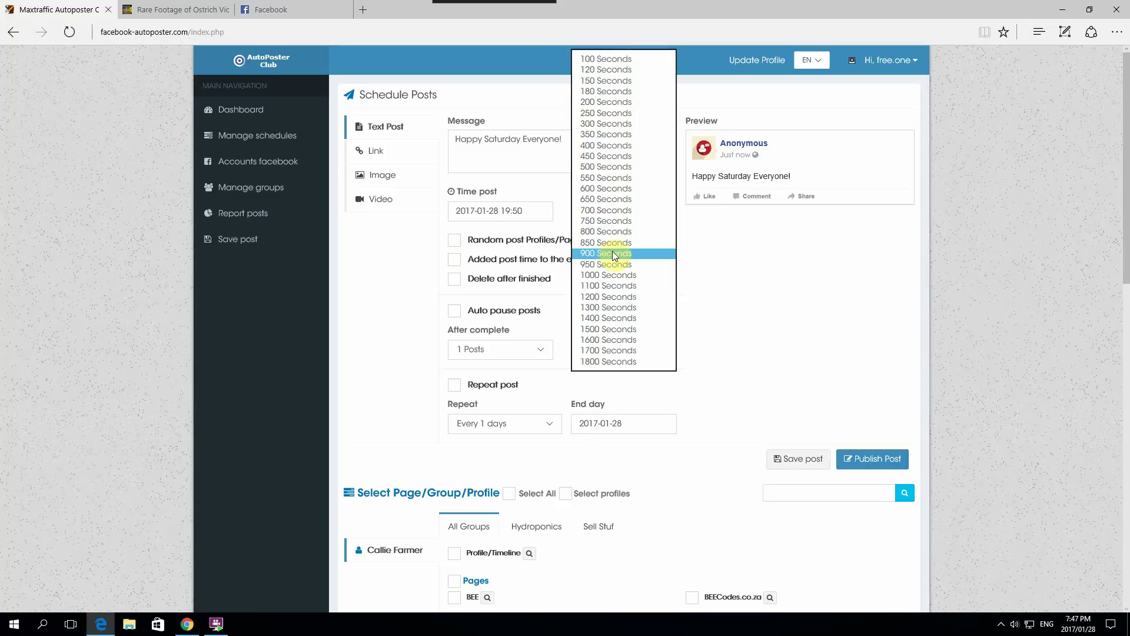
left_click(612, 255)
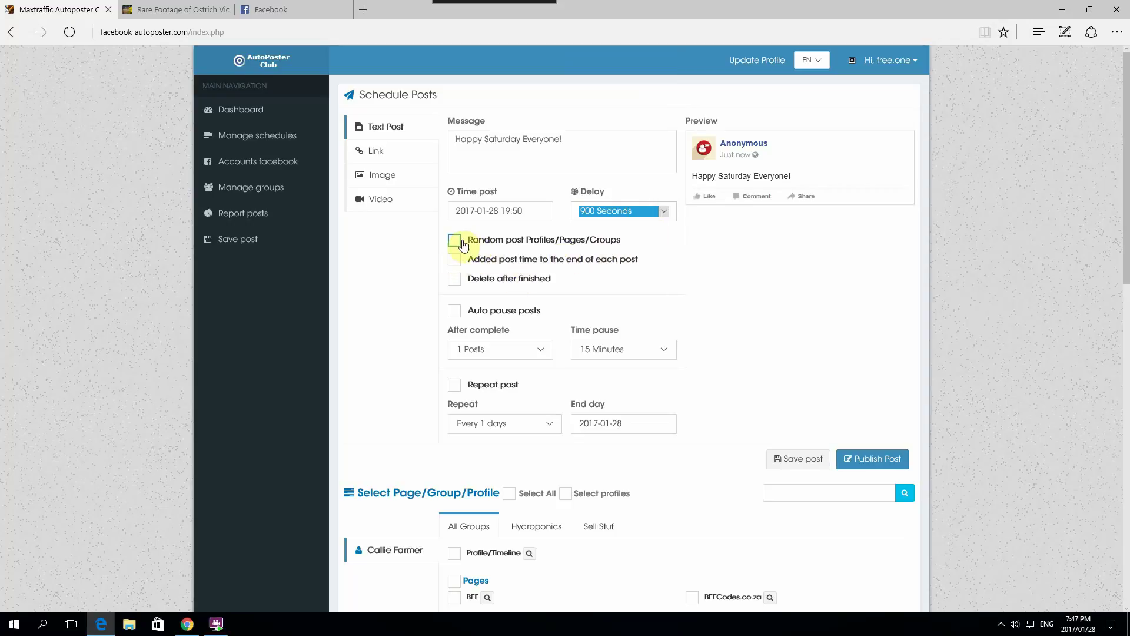
scroll(461, 246, "down", 1)
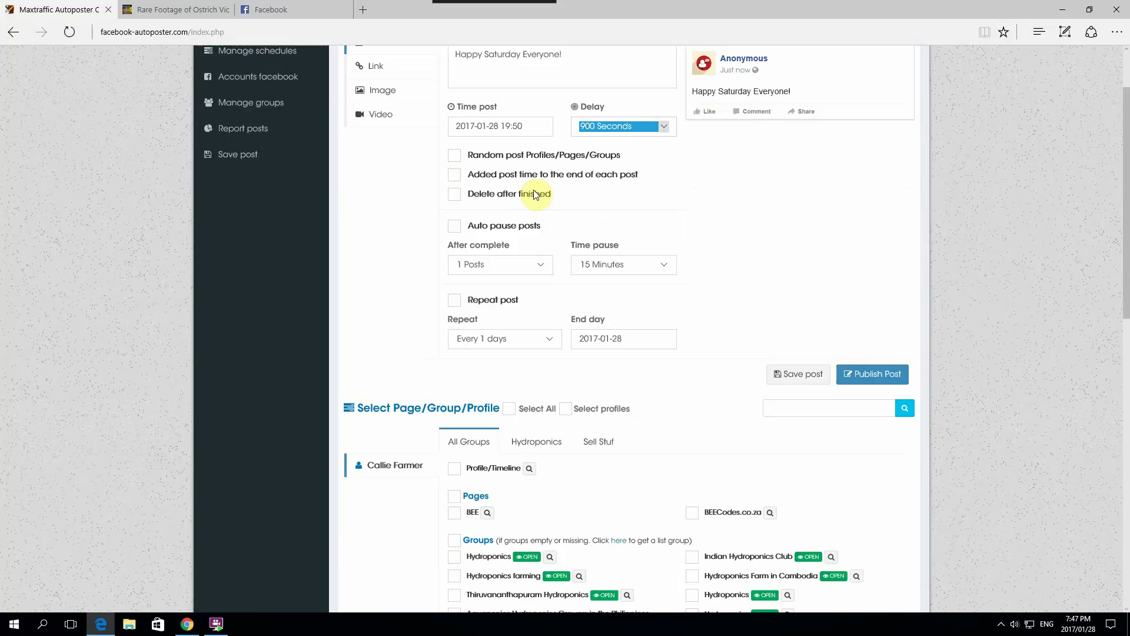
scroll(545, 189, "down", 1)
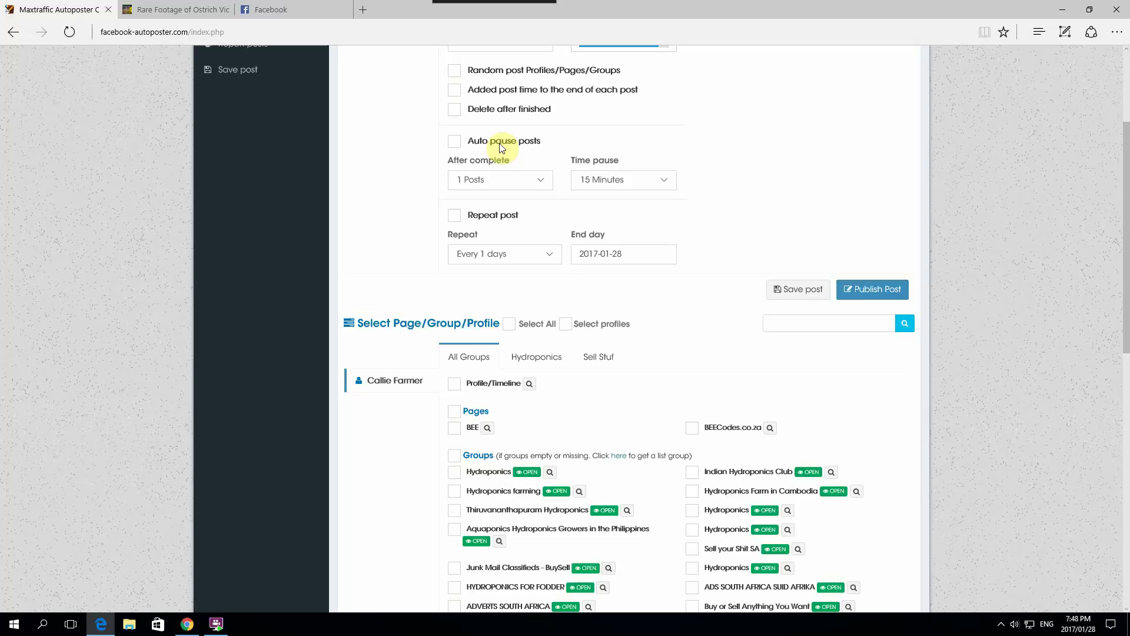
left_click(666, 180)
scroll(653, 291, "down", 3)
scroll(645, 301, "down", 2)
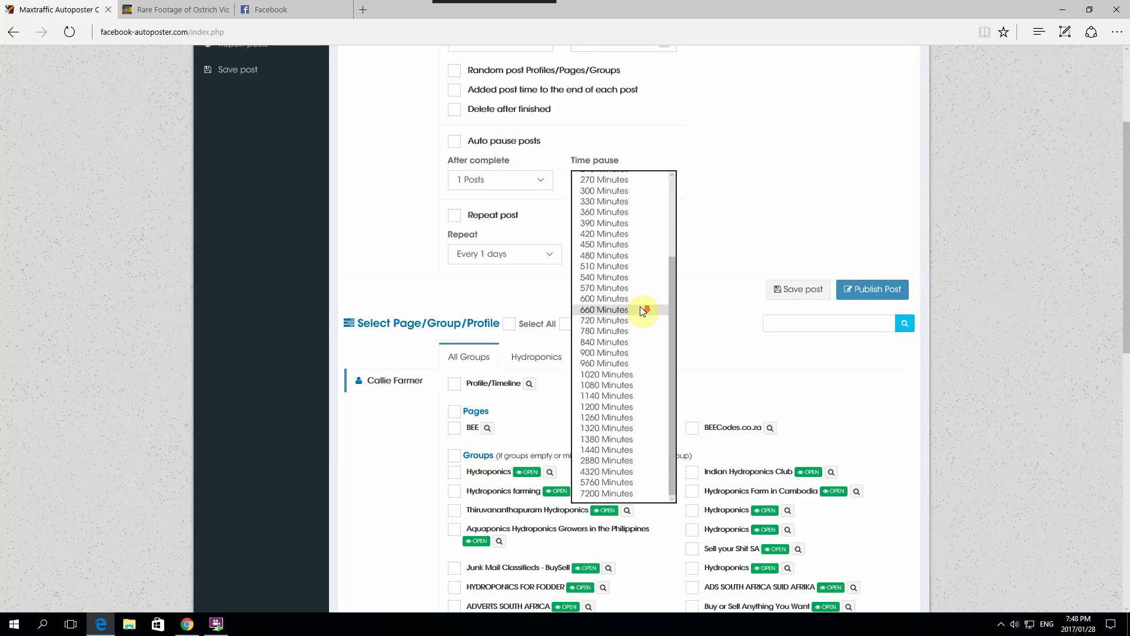
scroll(641, 300, "up", 5)
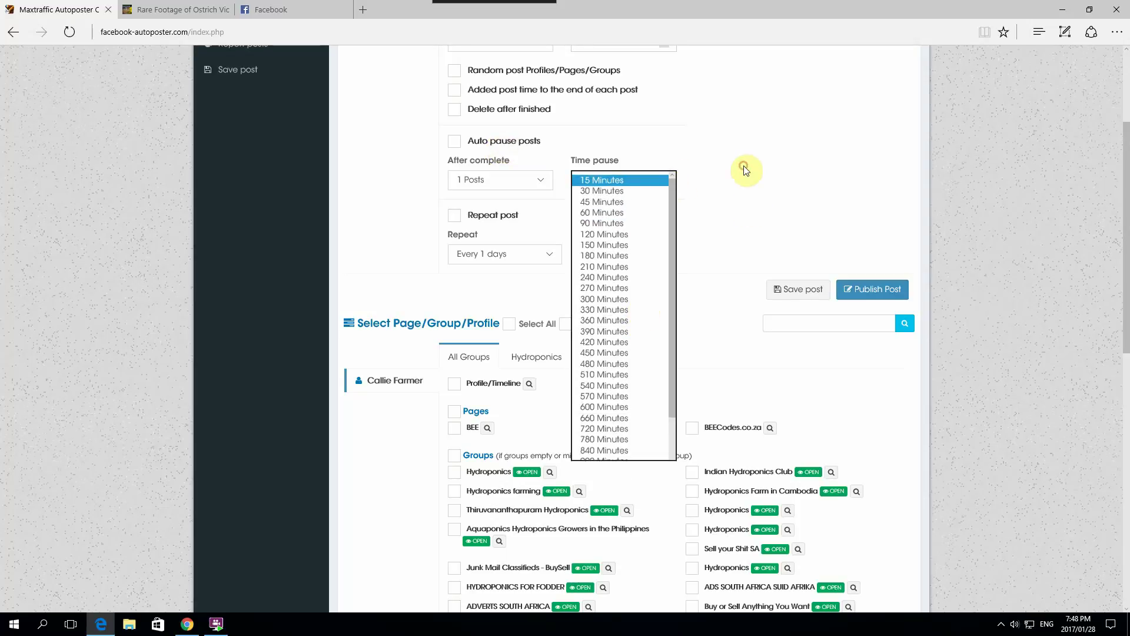
left_click(723, 174)
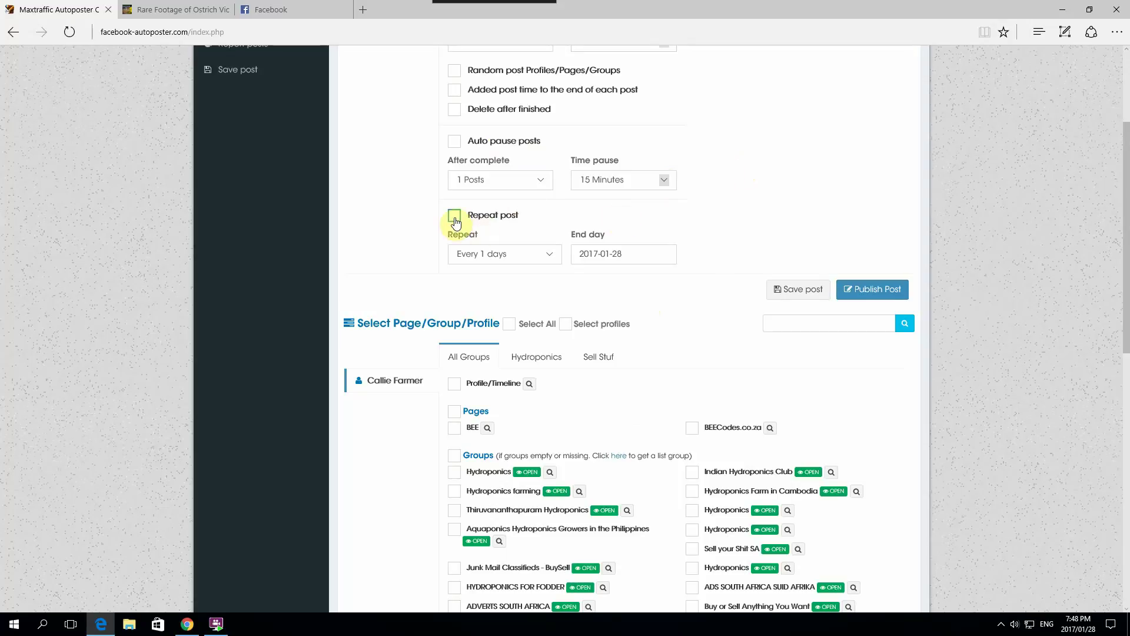
left_click(545, 256)
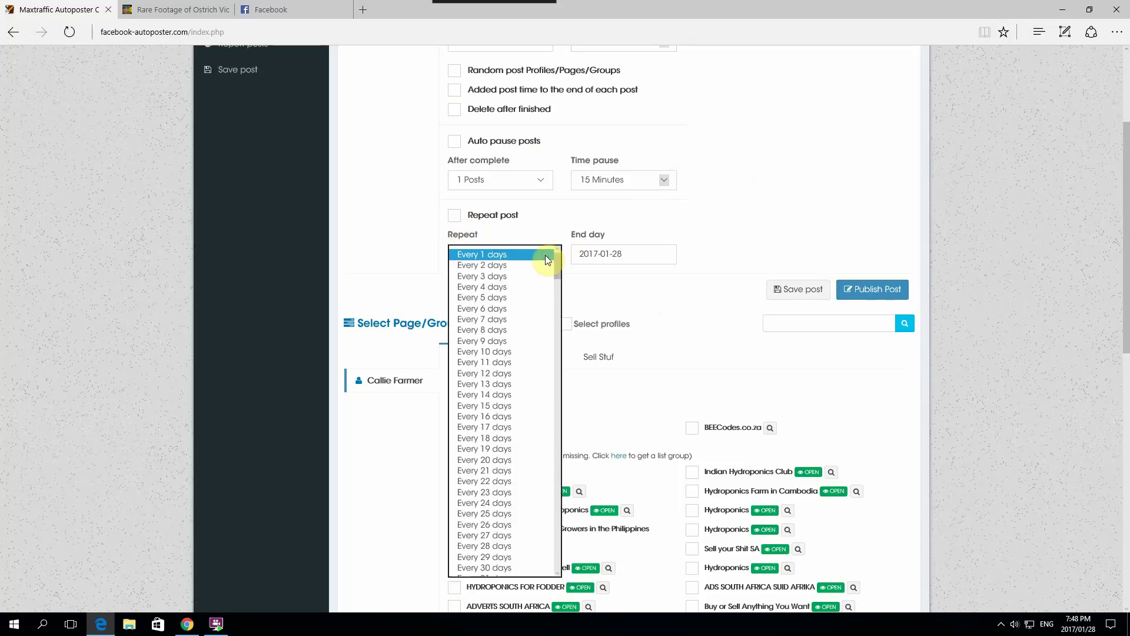
scroll(525, 308, "down", 3)
scroll(524, 308, "up", 3)
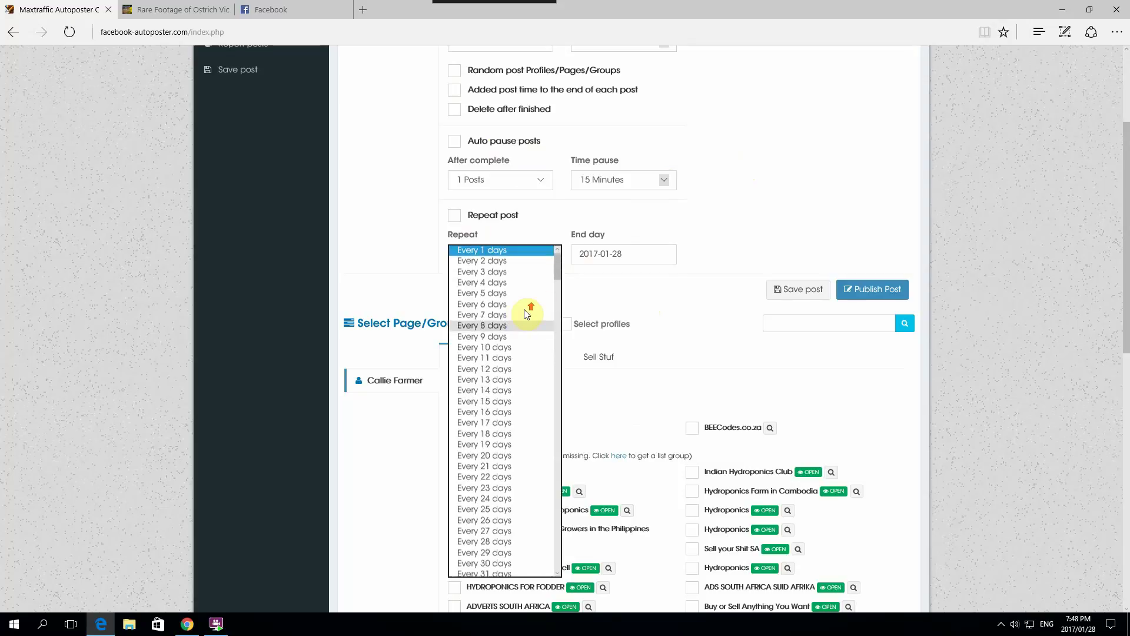
left_click(687, 226)
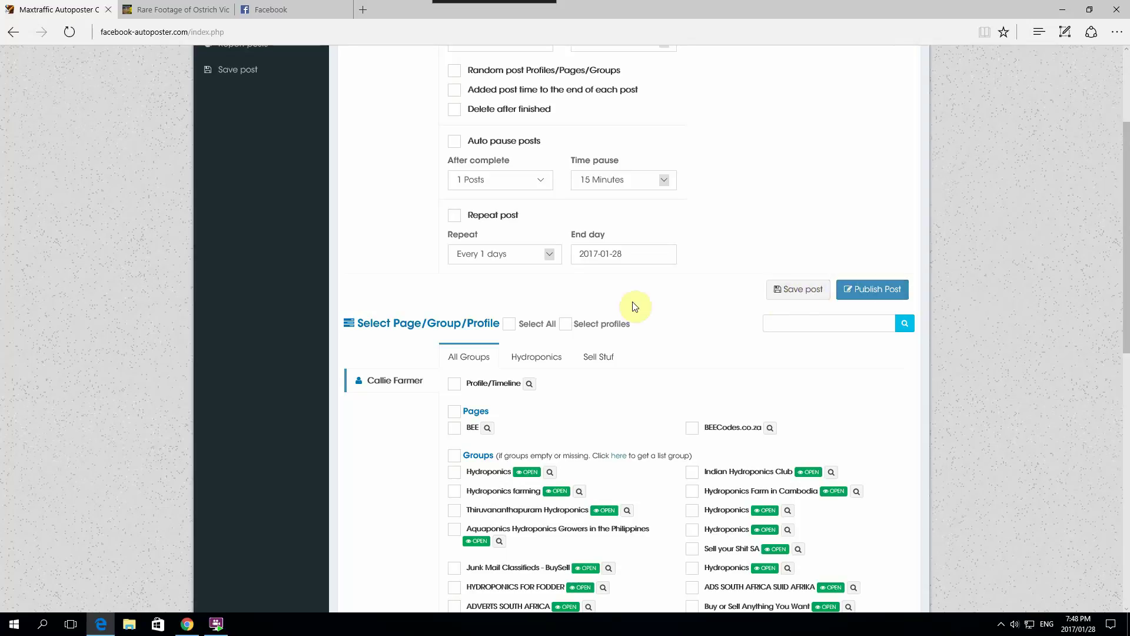
scroll(579, 287, "down", 1)
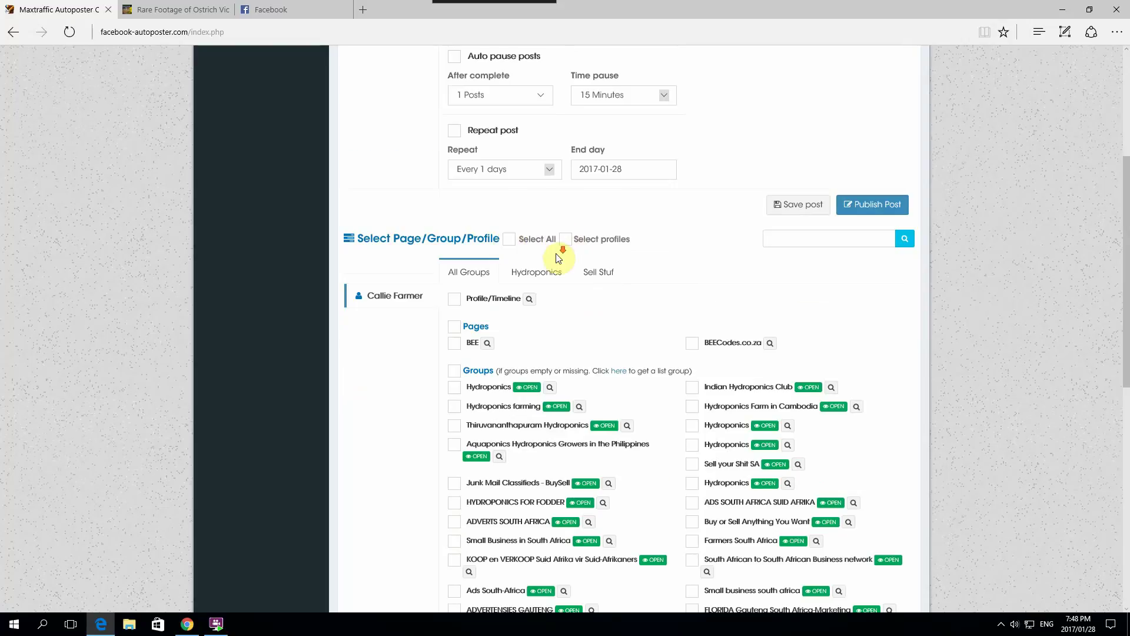
scroll(558, 256, "down", 1)
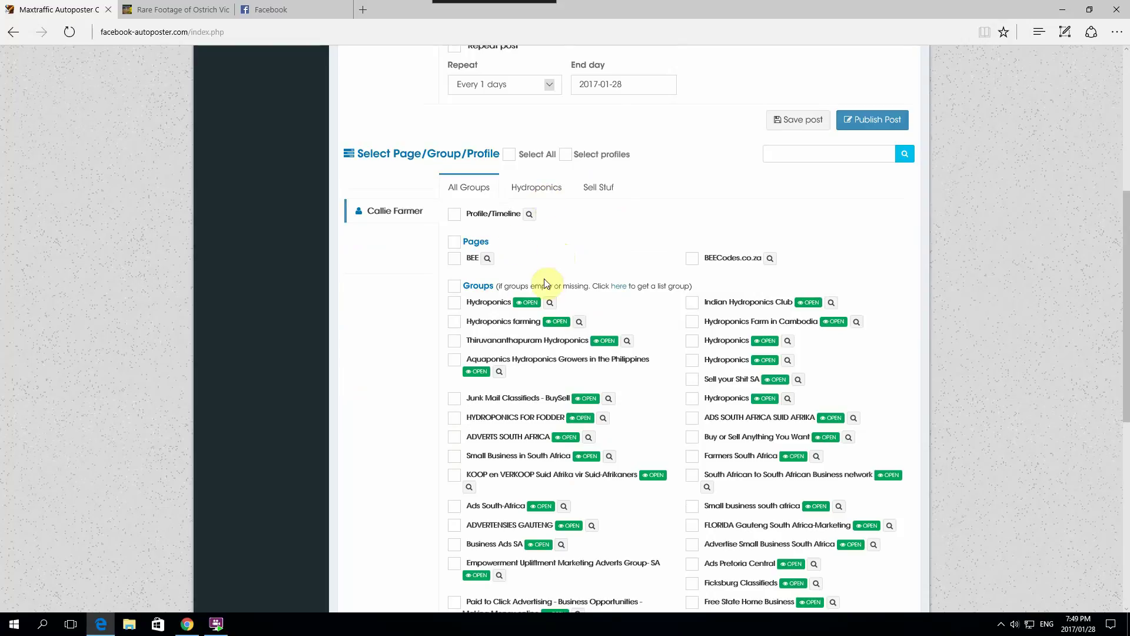
scroll(545, 272, "down", 1)
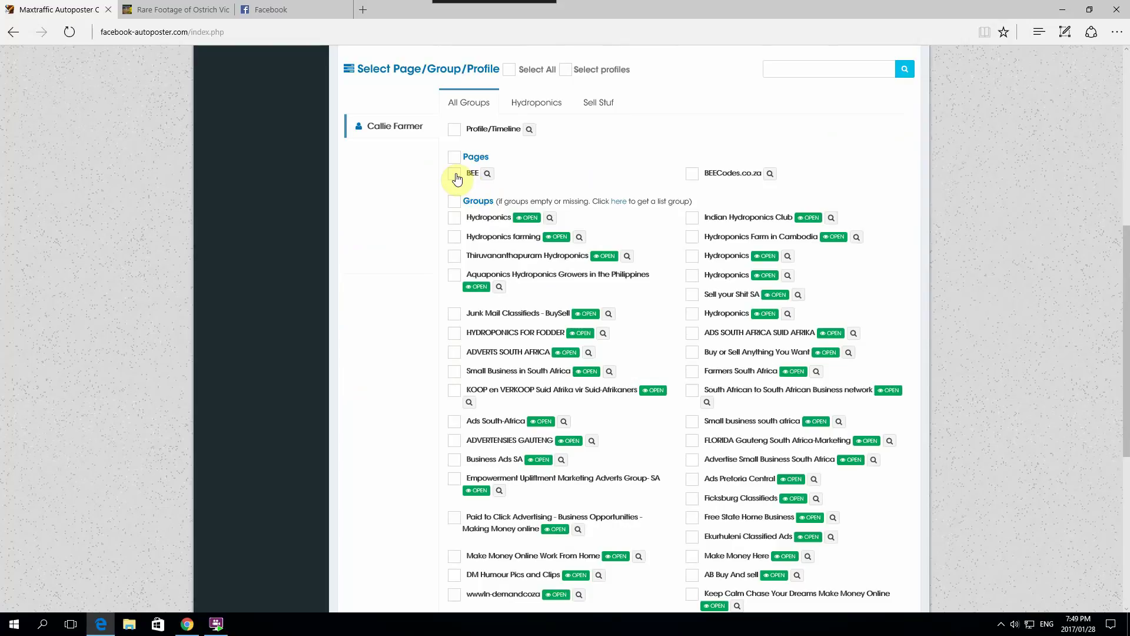
Step: Select the BEE page and the Sell your Shit SA group from the Sell Stuf tab as targets
left_click(454, 174)
left_click(473, 158)
left_click(598, 102)
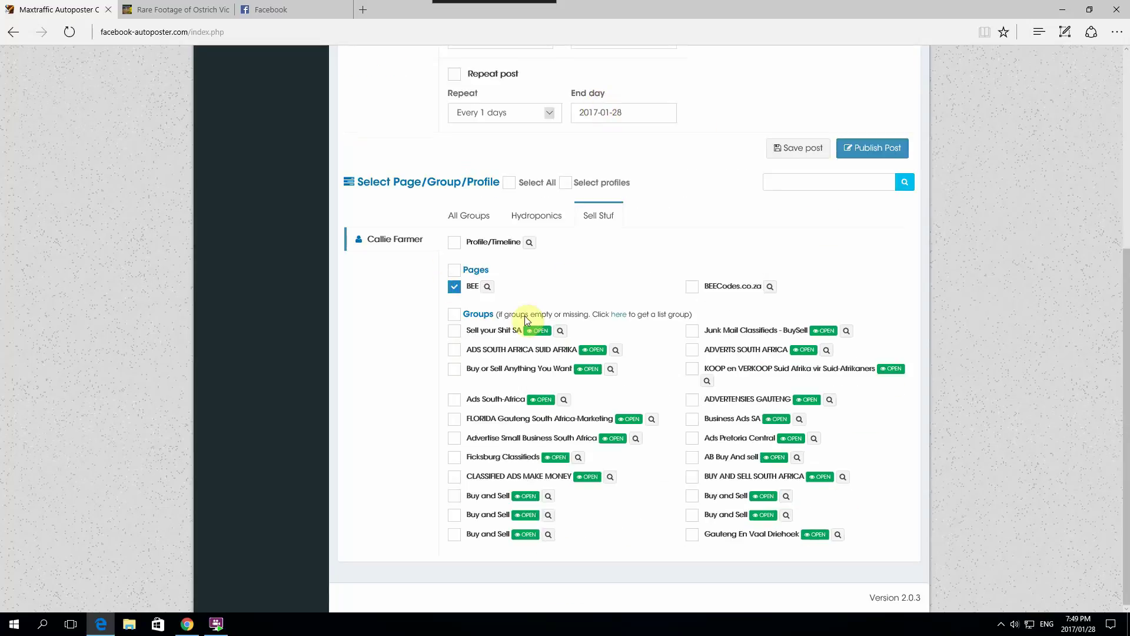
left_click(454, 330)
scroll(778, 203, "up", 2)
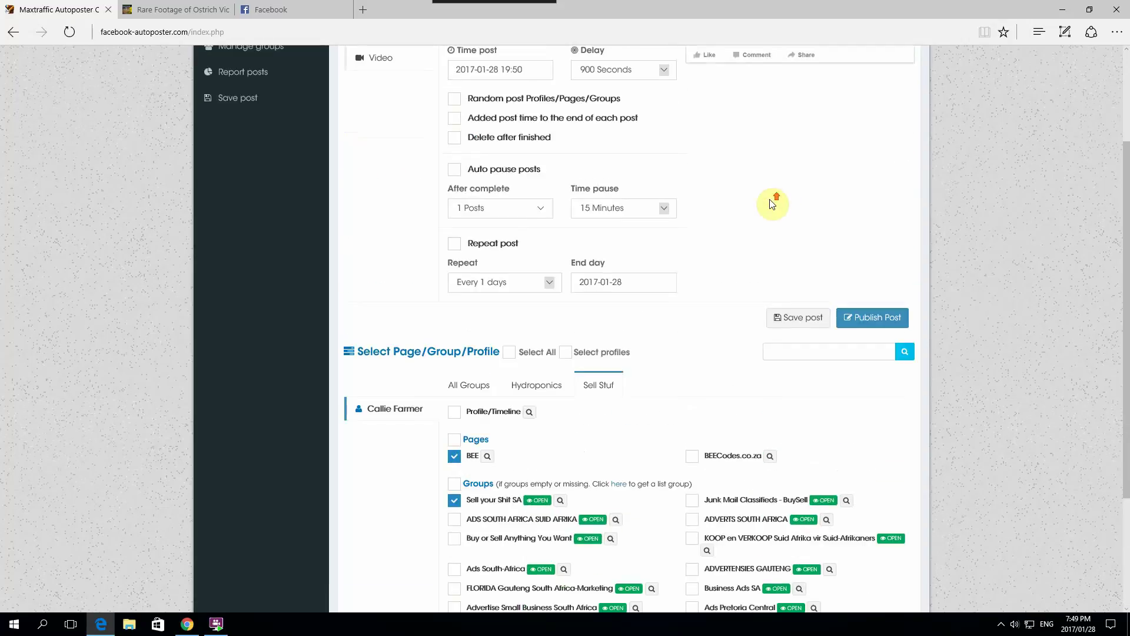
Step: Publish the post and view Manage schedules listing the BEE and Sell your Shit SA entries
left_click(869, 319)
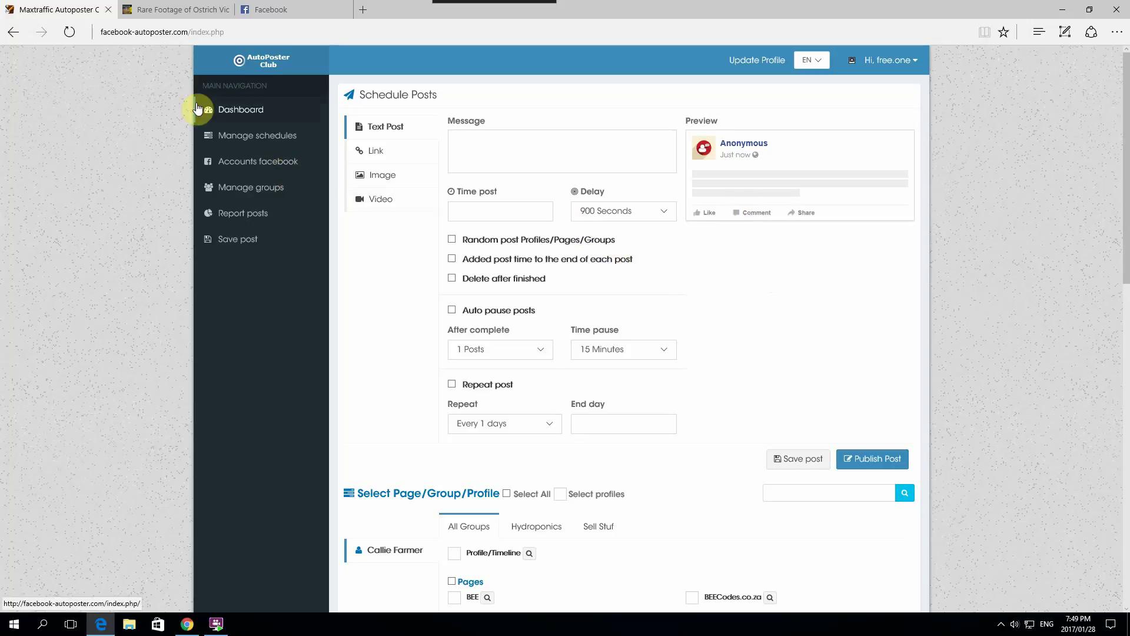
left_click(250, 134)
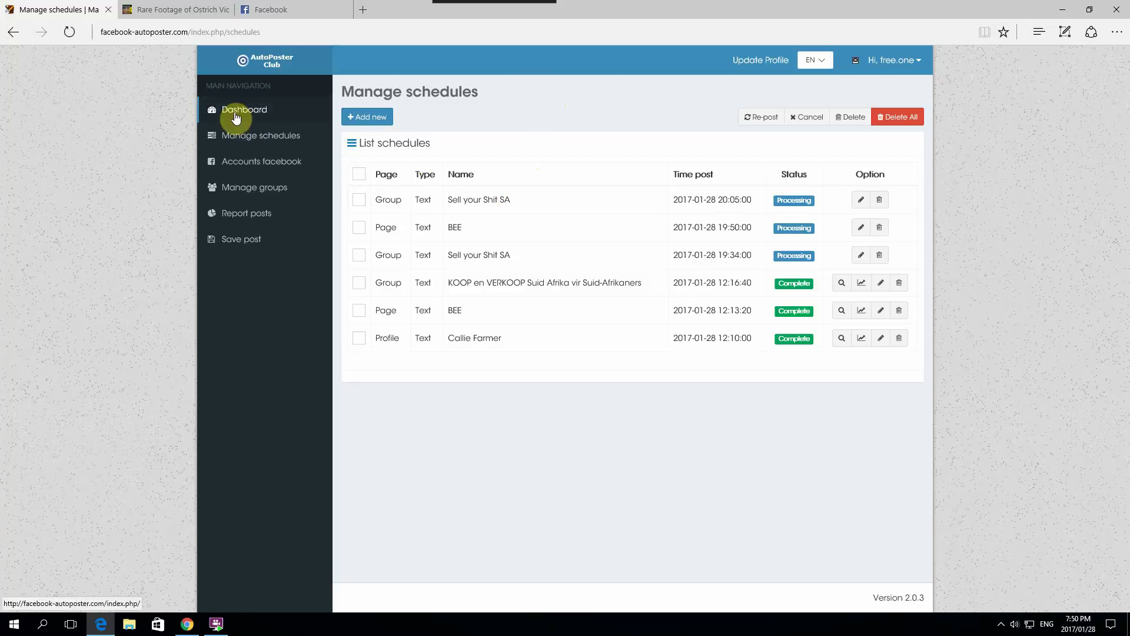
Step: Check the BEE Facebook page for 'Happy Saturday Everyone!' and return to AutoPoster Club
left_click(264, 11)
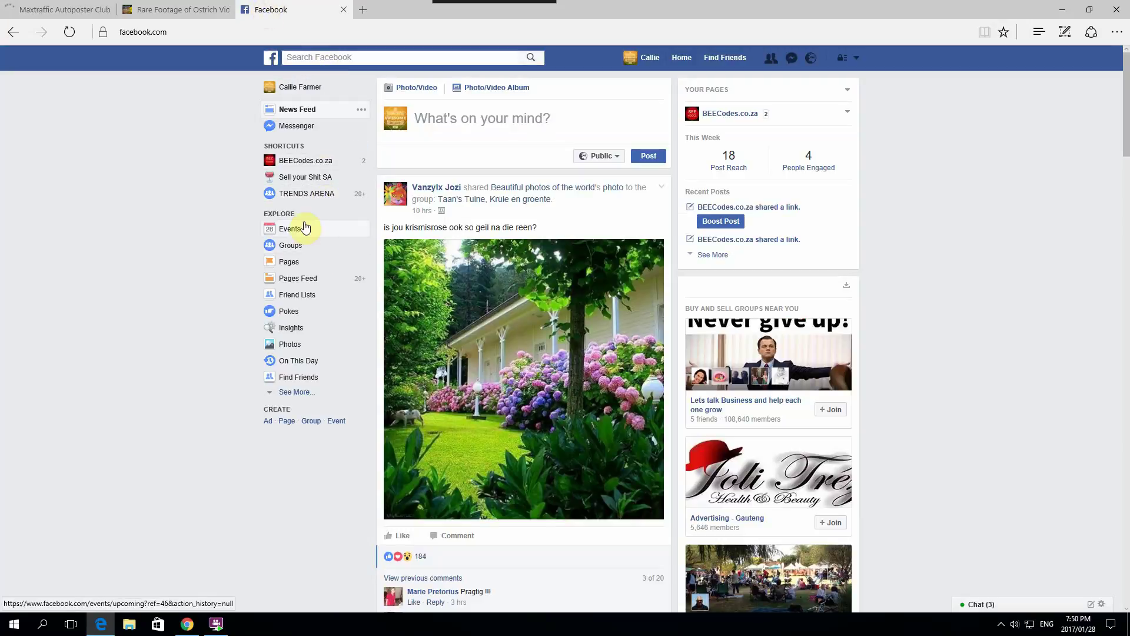
mouse_move(285, 146)
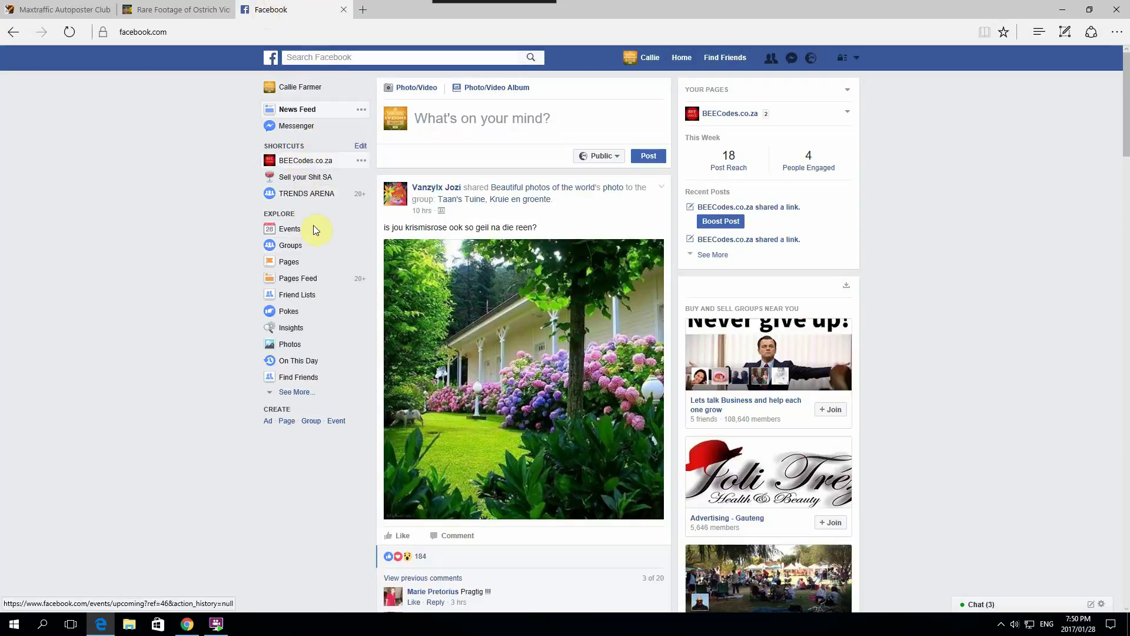
left_click(289, 262)
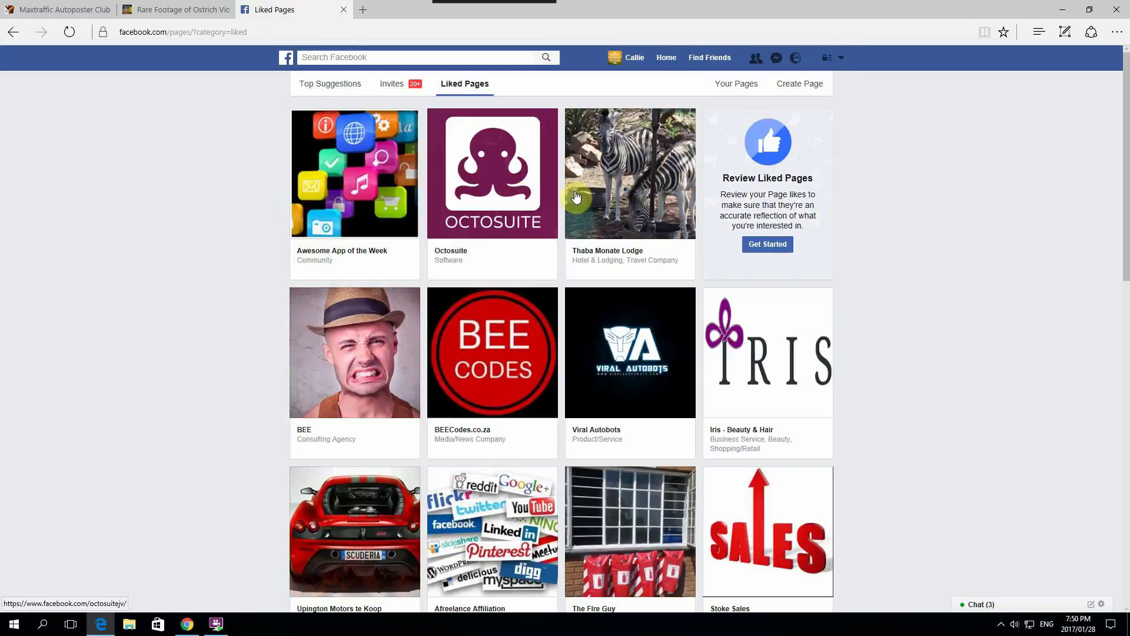
left_click(736, 83)
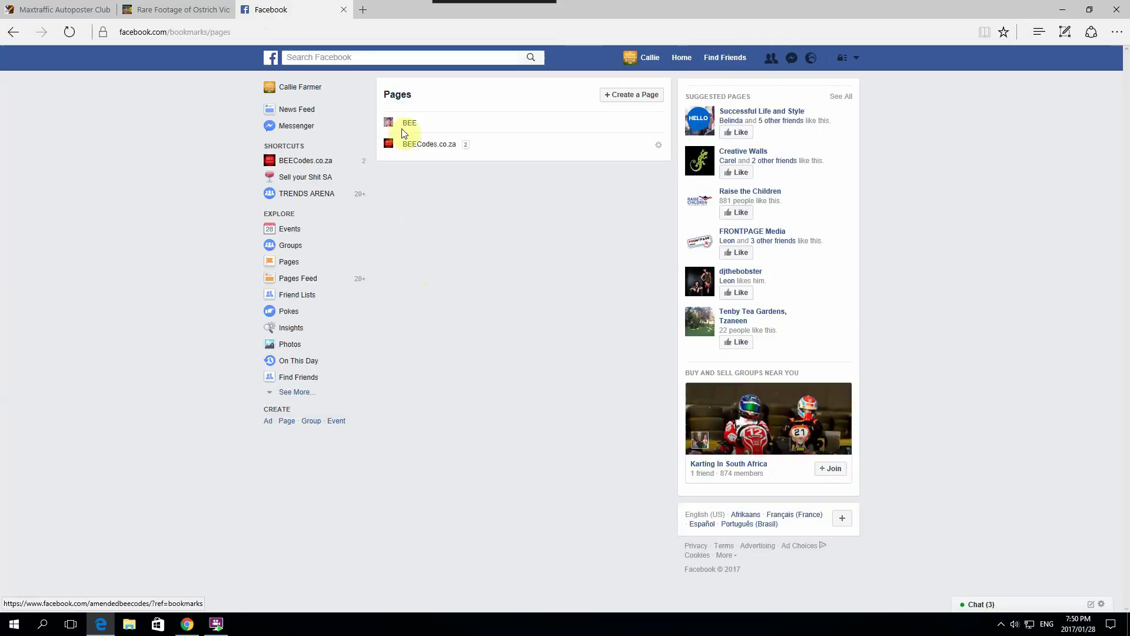
left_click(405, 121)
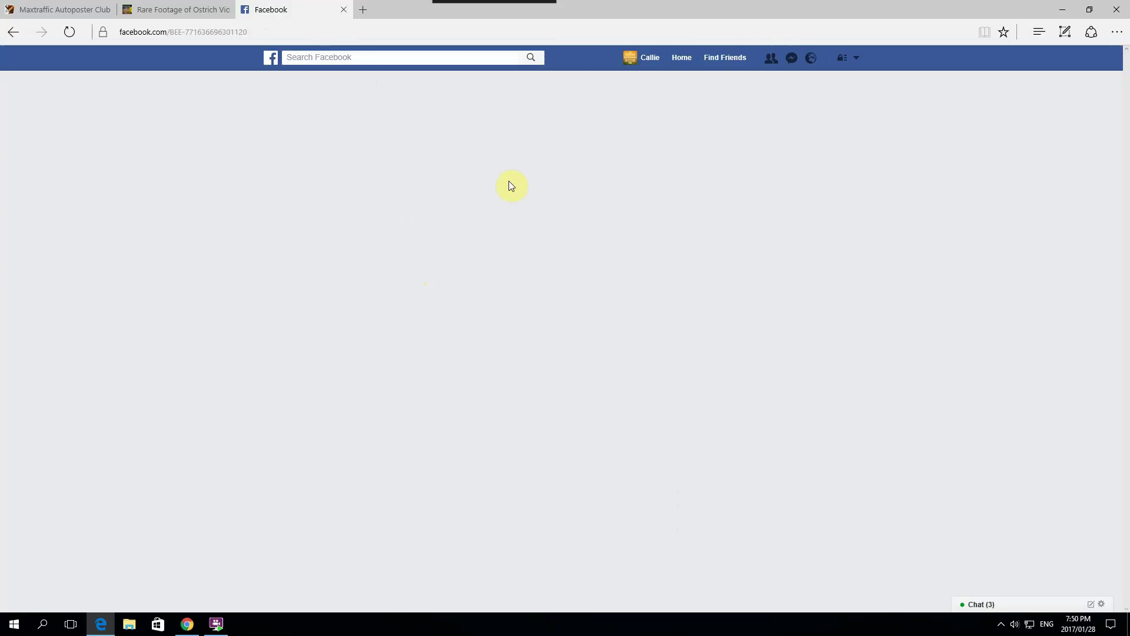
scroll(508, 181, "down", 4)
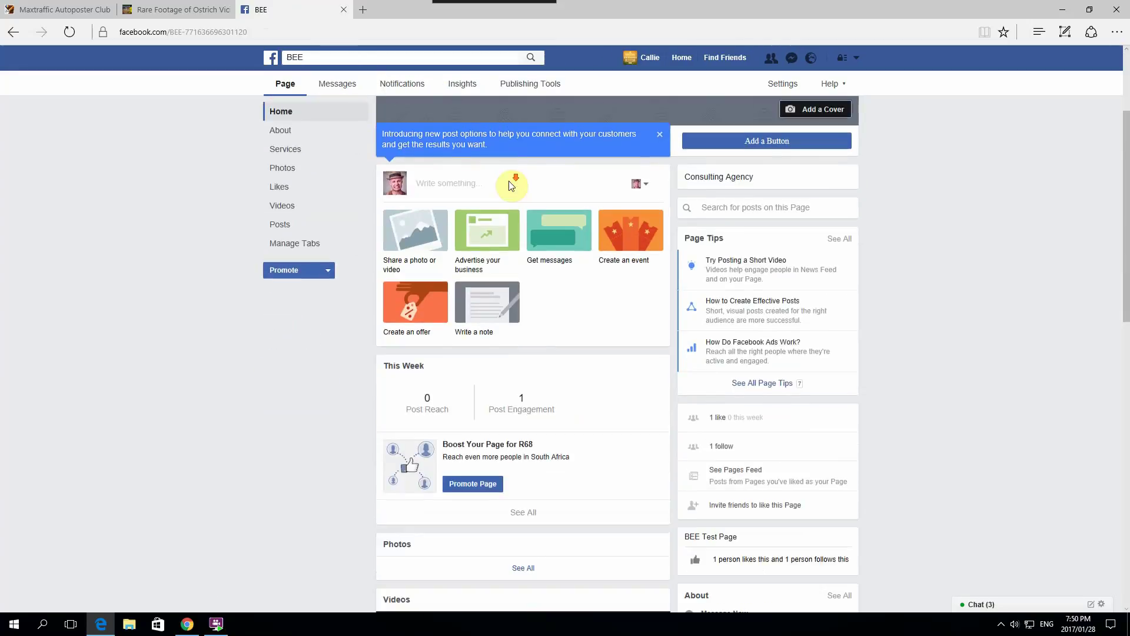
scroll(508, 181, "down", 5)
scroll(508, 181, "down", 2)
scroll(509, 181, "down", 3)
scroll(509, 182, "down", 1)
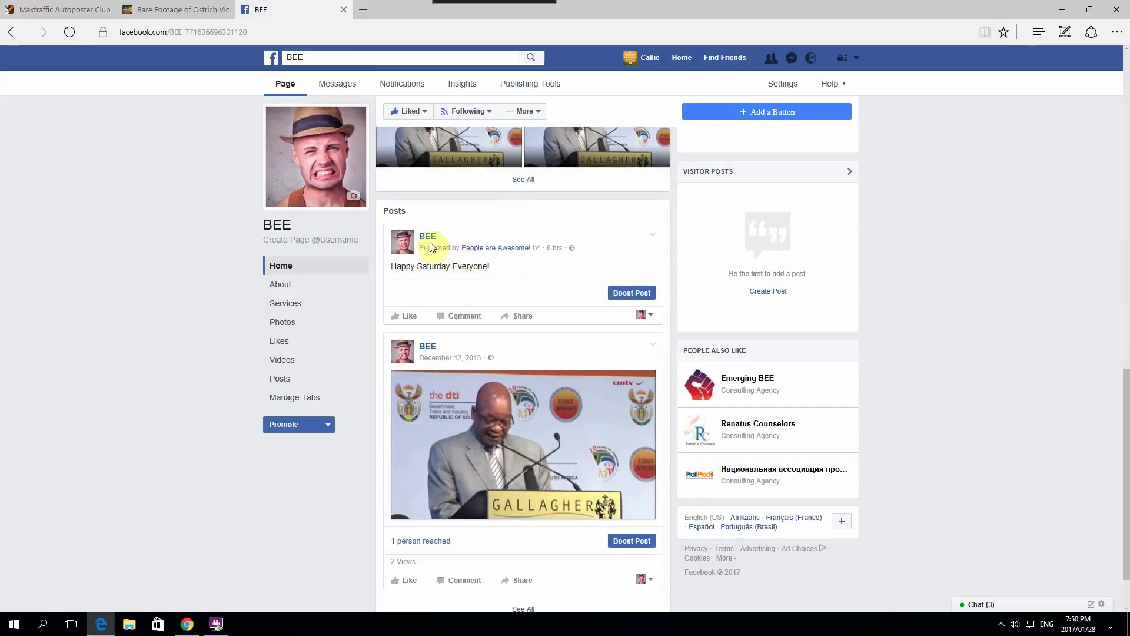
scroll(430, 242, "up", 1)
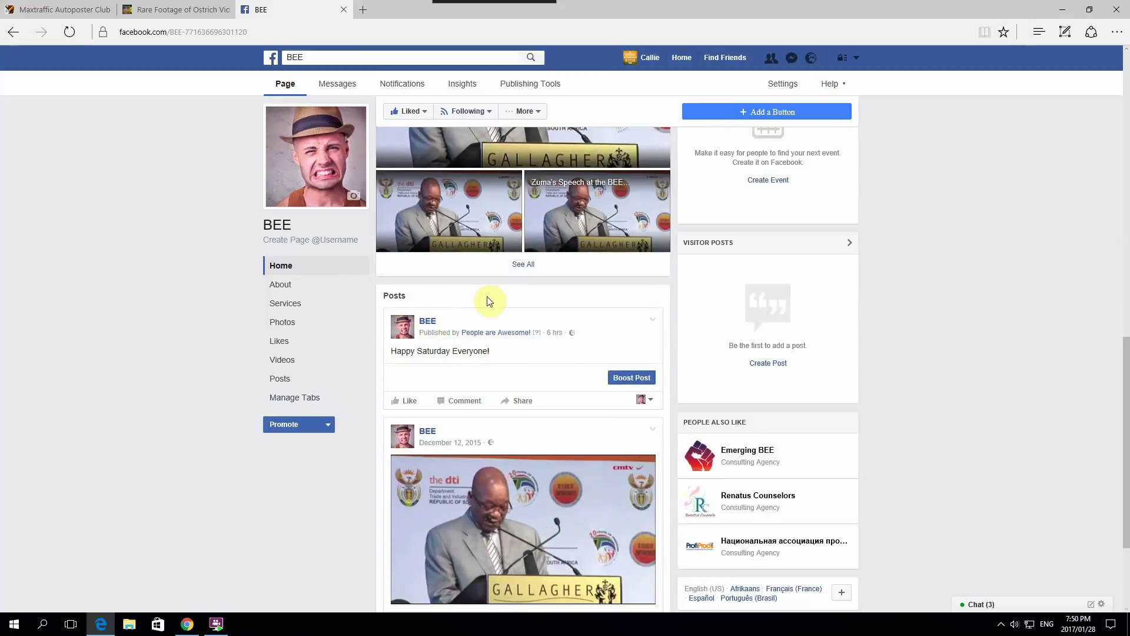
scroll(495, 291, "up", 3)
scroll(499, 289, "up", 3)
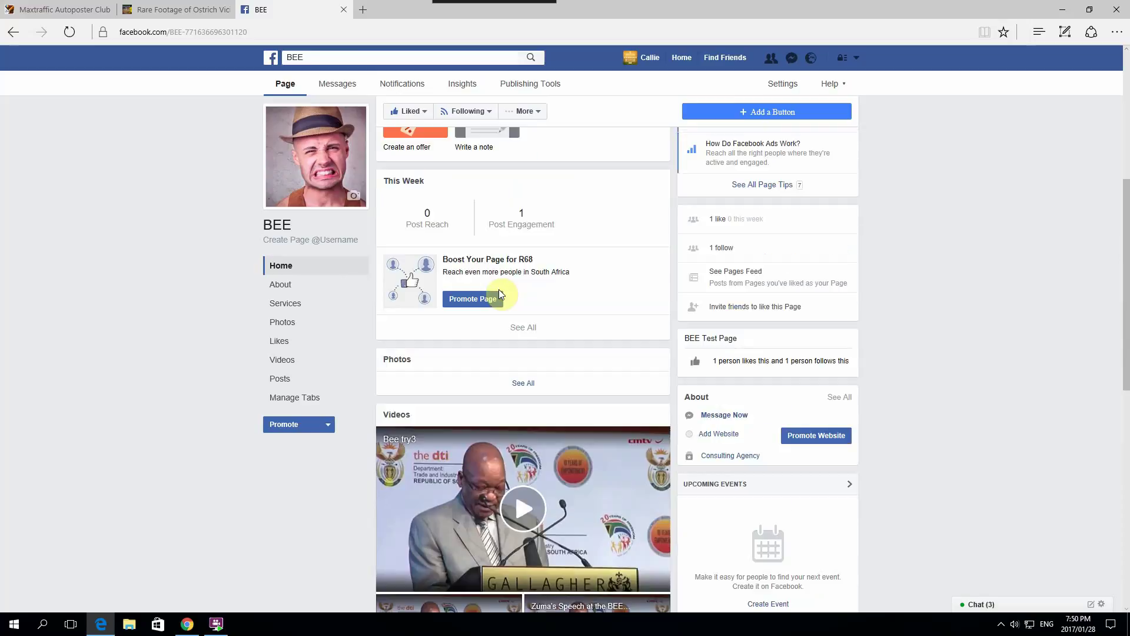
scroll(494, 282, "up", 5)
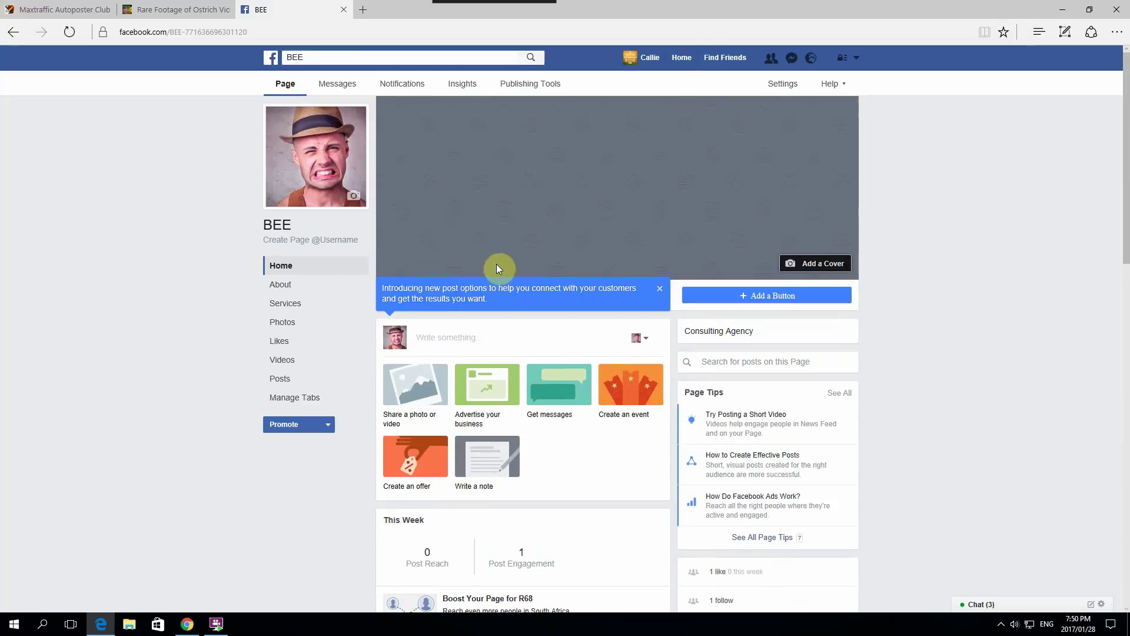
left_click(69, 15)
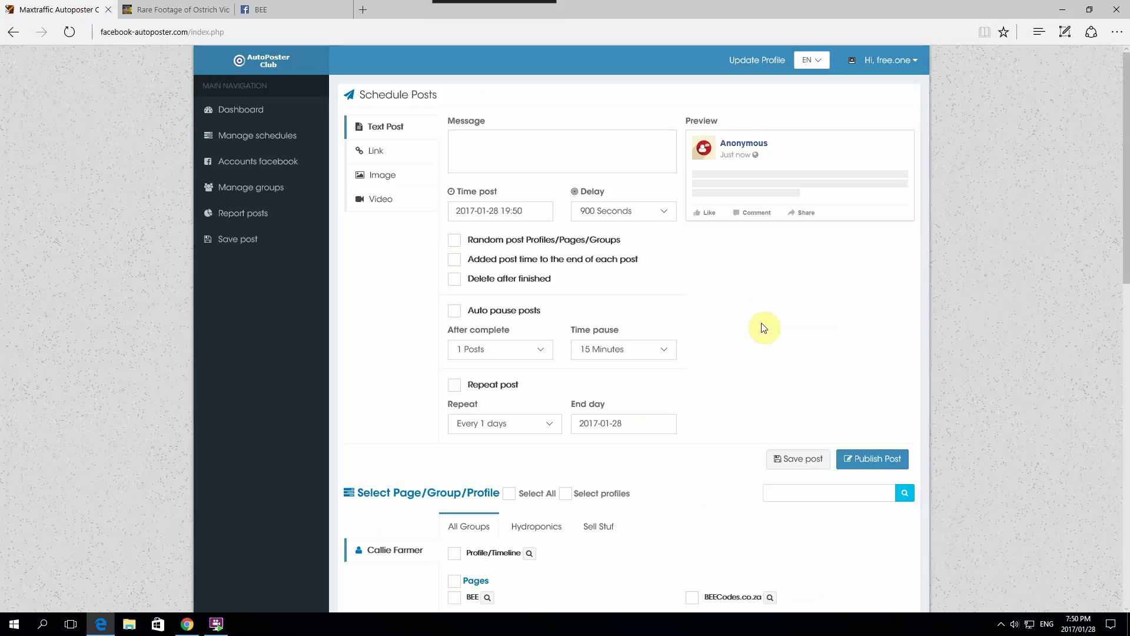